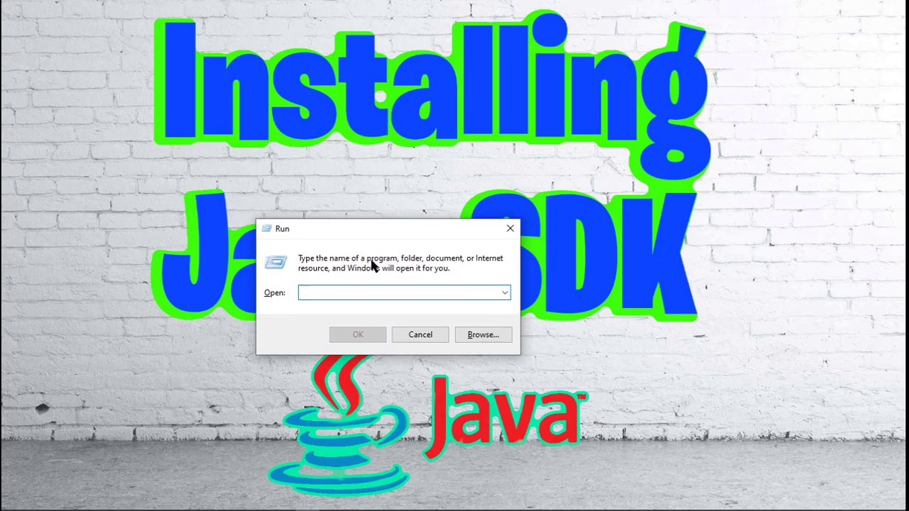
Step: Open Command Prompt via Run (cmd), run javac -version, and select the 'javac' not recognized error
type("cmd")
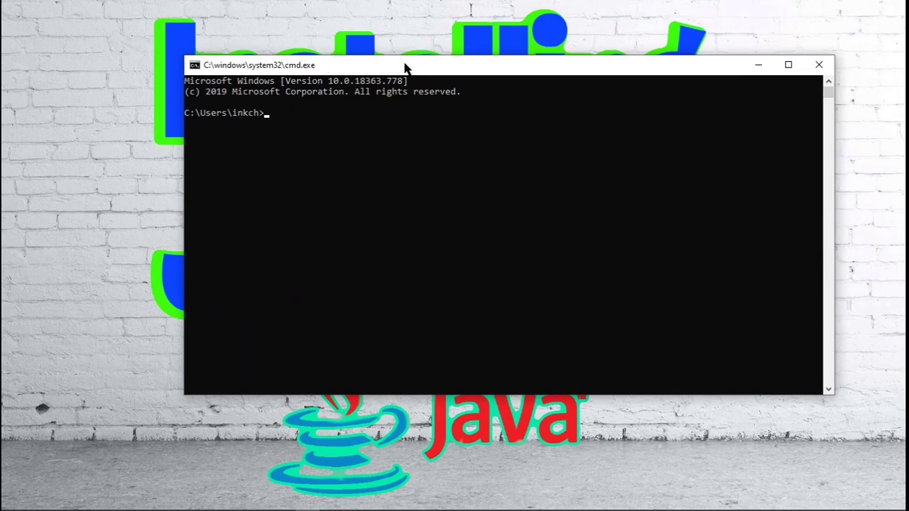
left_click(410, 112)
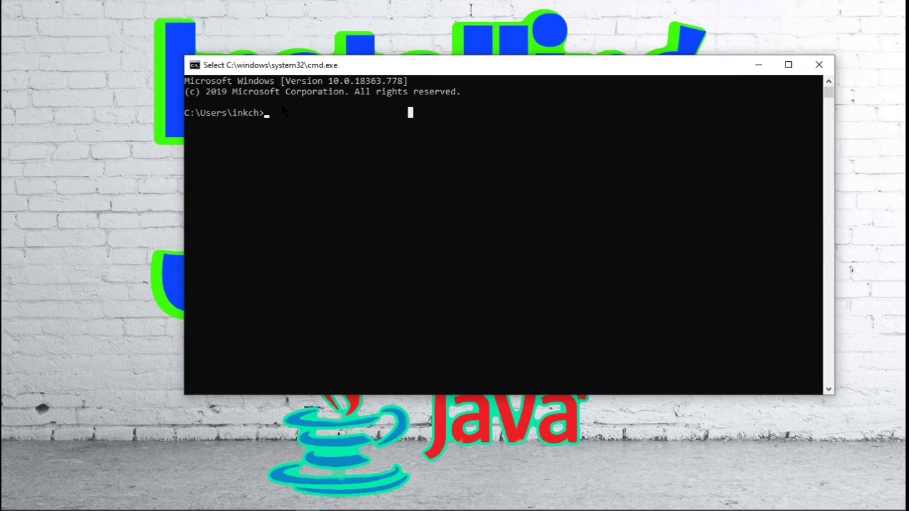
key("Escape")
type("javac")
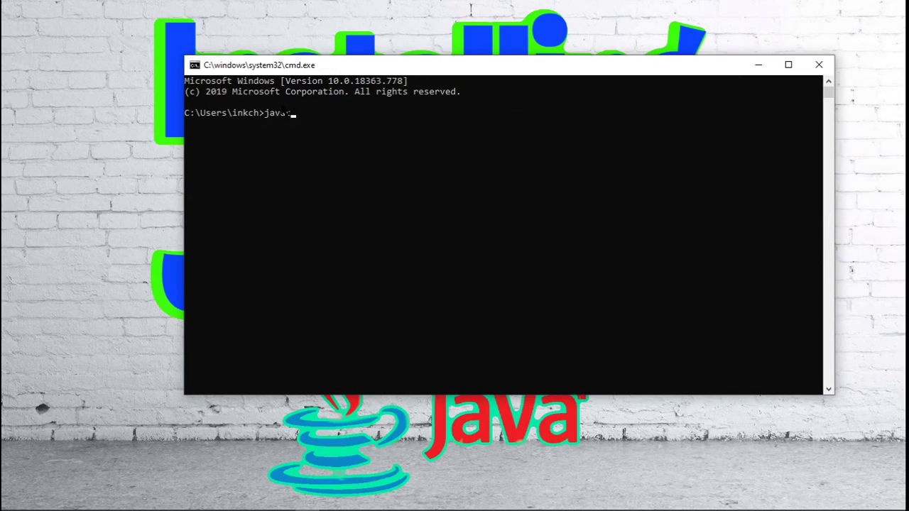
type(" -version")
key("Return")
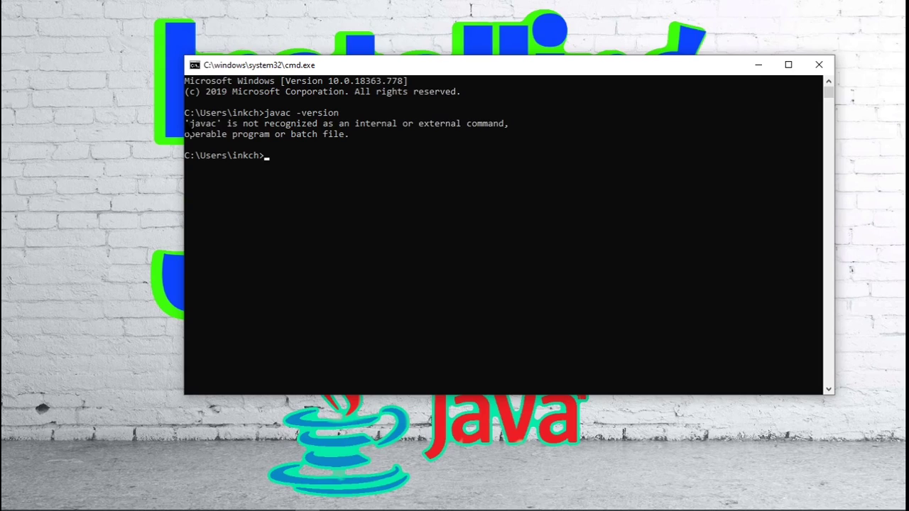
left_click_drag(186, 125, 817, 134)
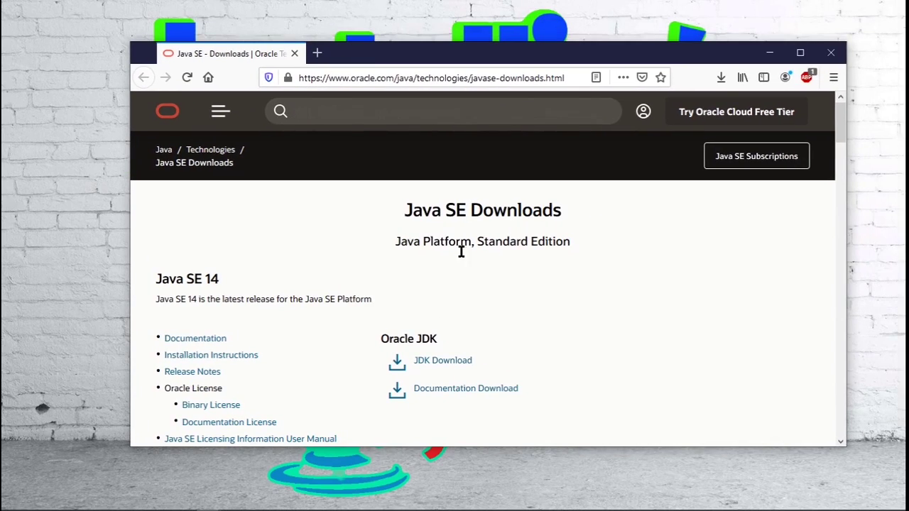
Step: Scroll Oracle's Java SE Downloads page to the Java SE 14 section and highlight its heading
scroll(407, 238, "down", 1)
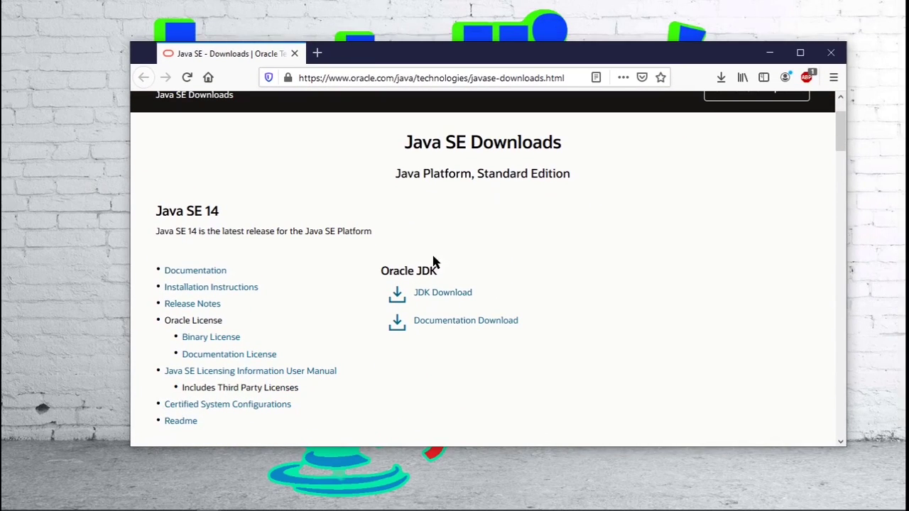
left_click_drag(155, 209, 259, 211)
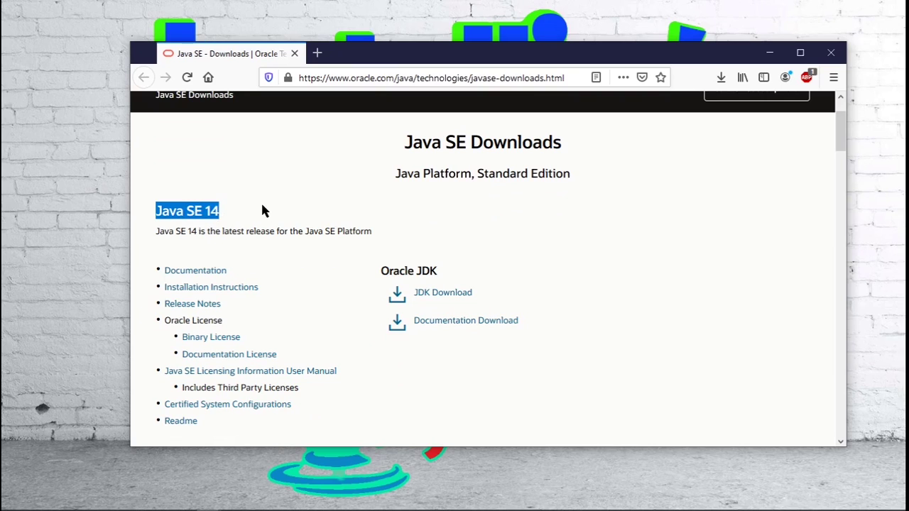
left_click(261, 206)
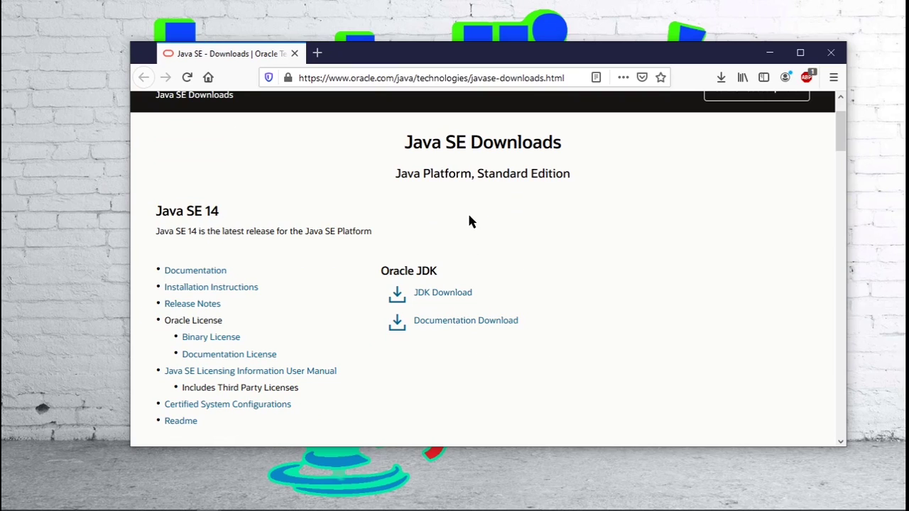
scroll(582, 200, "down", 15)
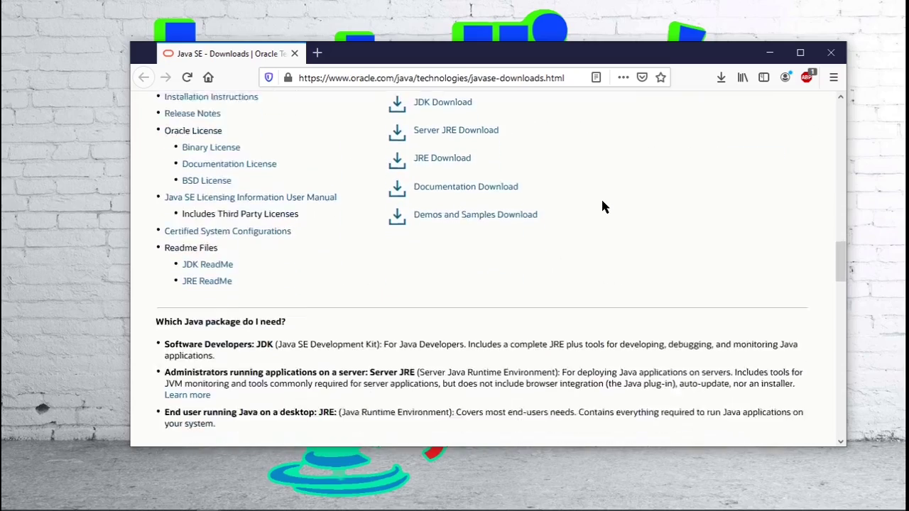
scroll(601, 205, "down", 4)
scroll(602, 207, "up", 10)
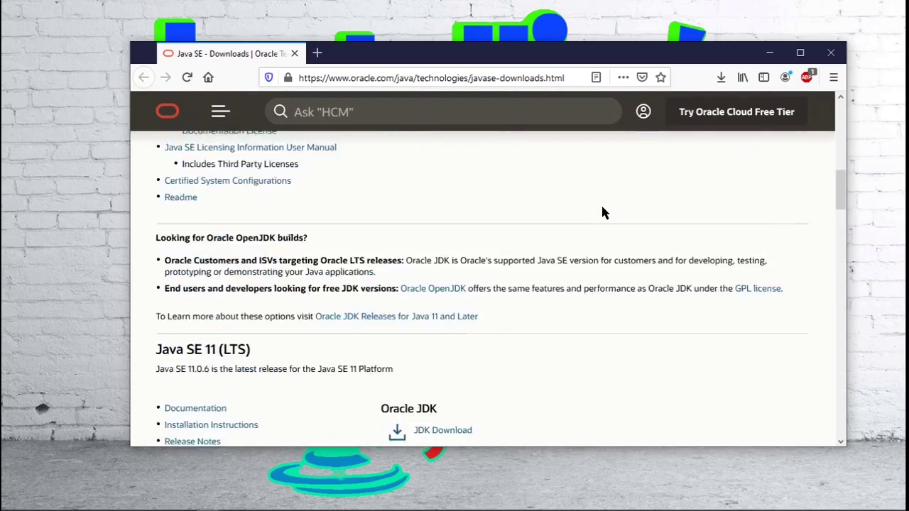
scroll(601, 210, "up", 6)
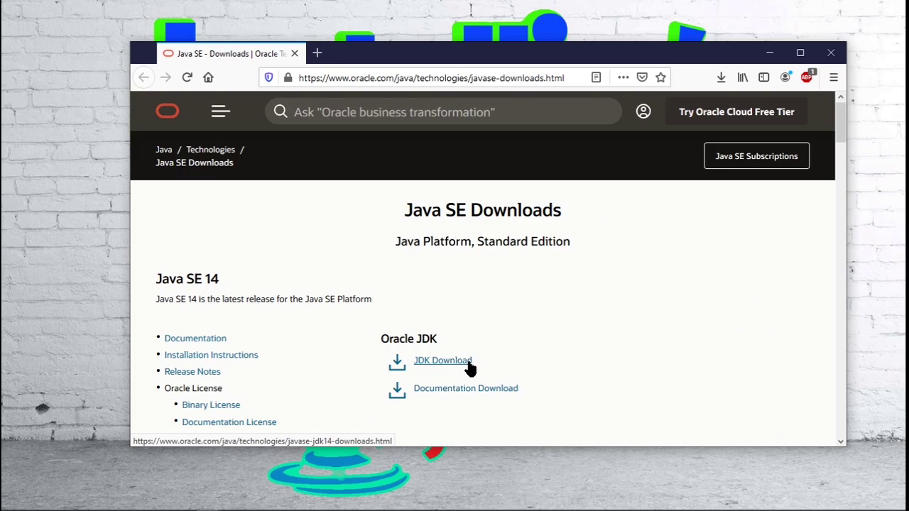
Step: Go to the JDK 14 downloads page and locate the Windows x64 Installer row
left_click(469, 364)
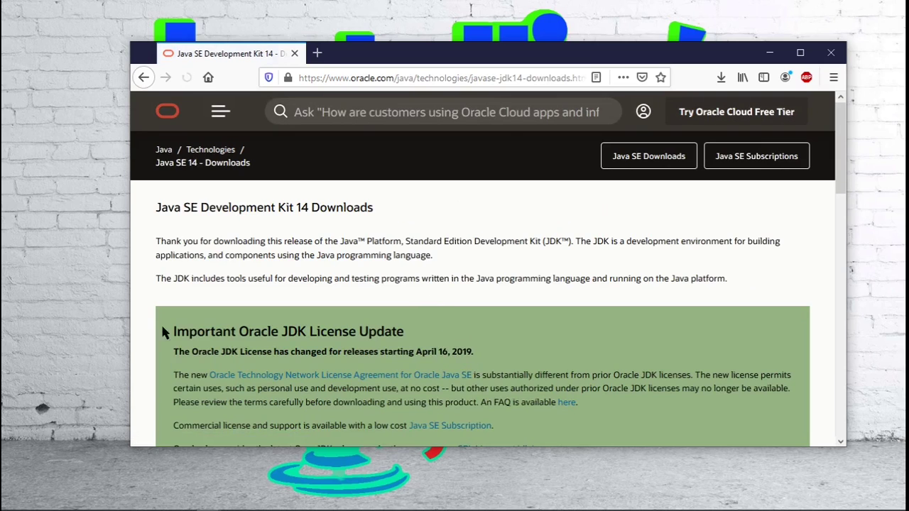
scroll(518, 223, "down", 8)
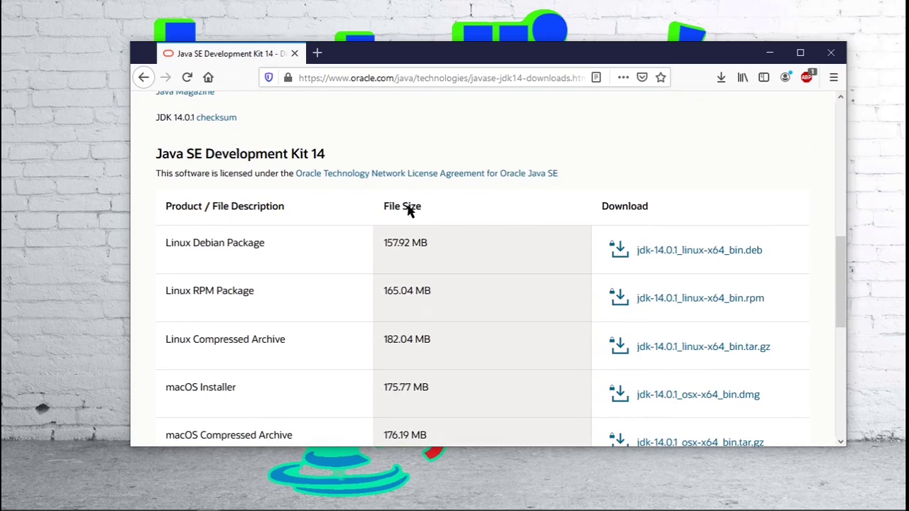
scroll(336, 229, "down", 4)
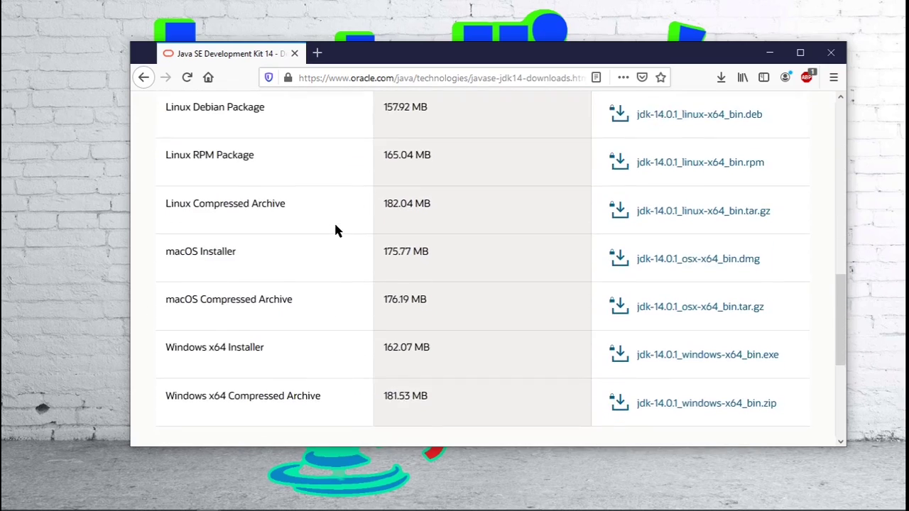
scroll(336, 230, "down", 2)
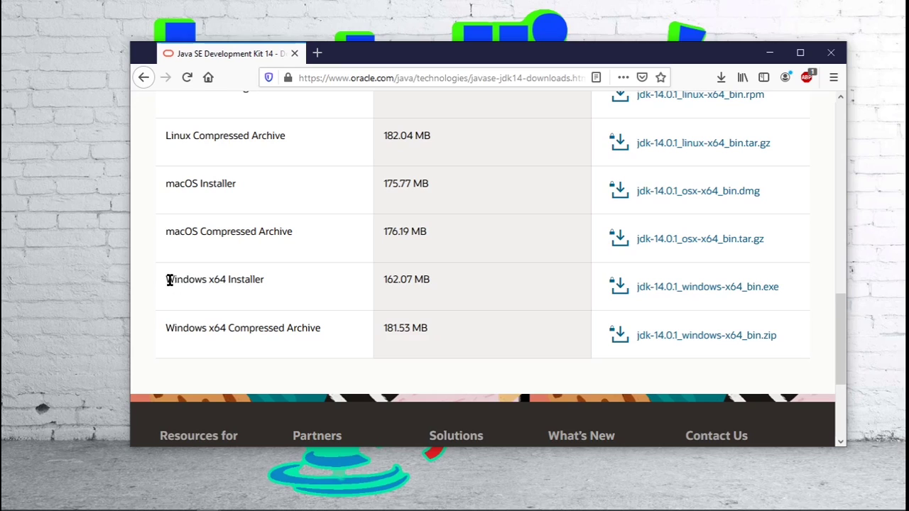
left_click_drag(168, 282, 266, 283)
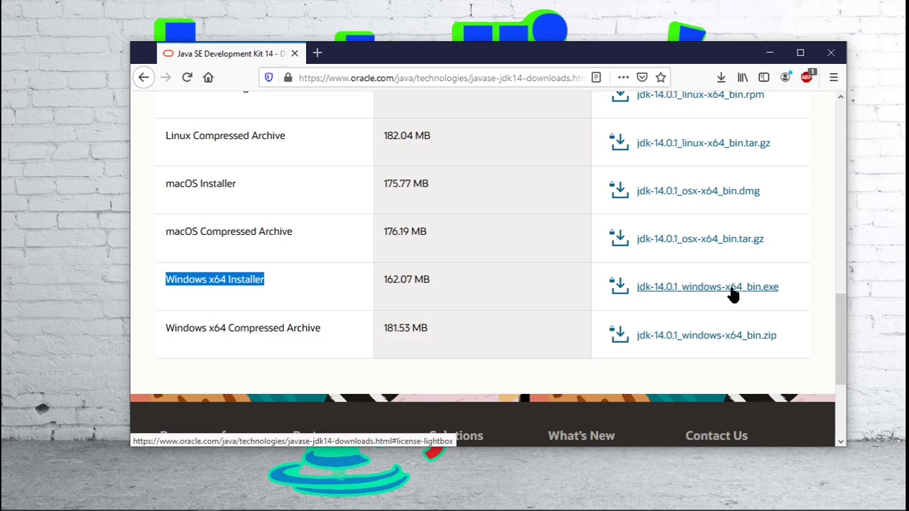
Step: Accept the Oracle license and save jdk-14.0.1_windows-x64_bin.exe to disk
left_click(772, 293)
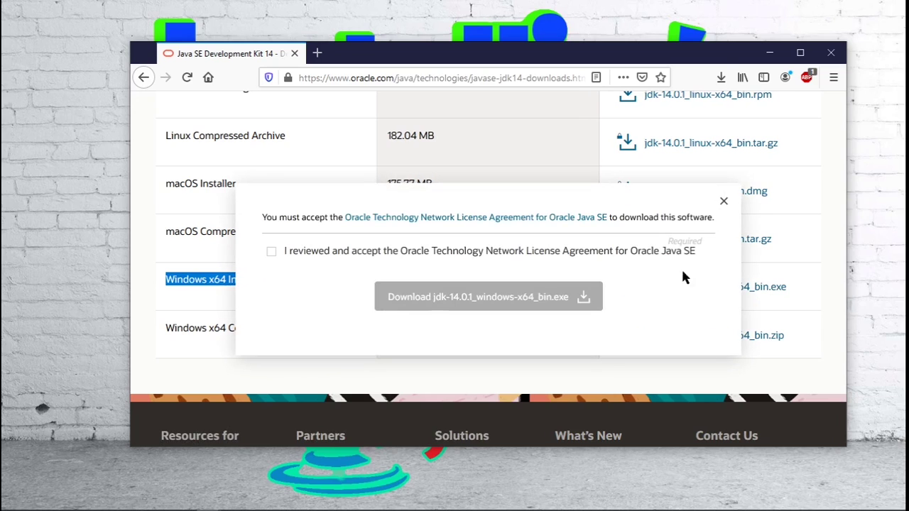
left_click(270, 252)
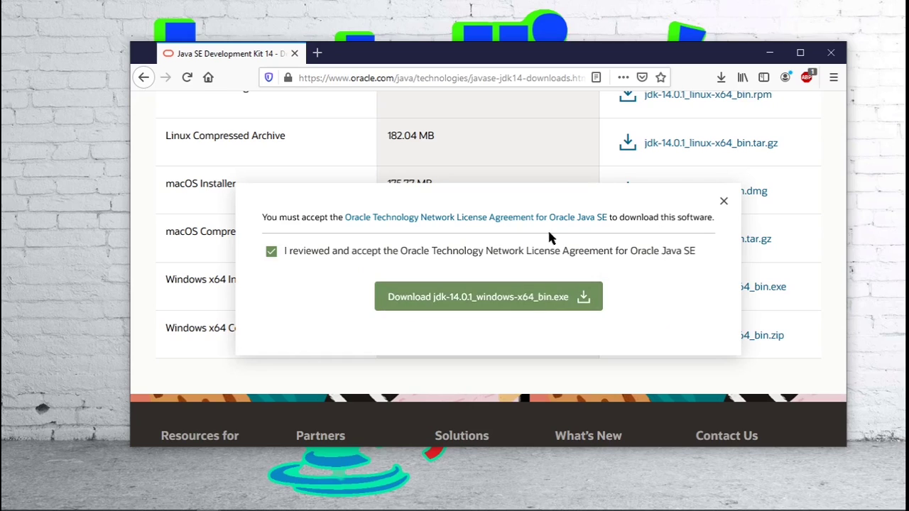
left_click(514, 303)
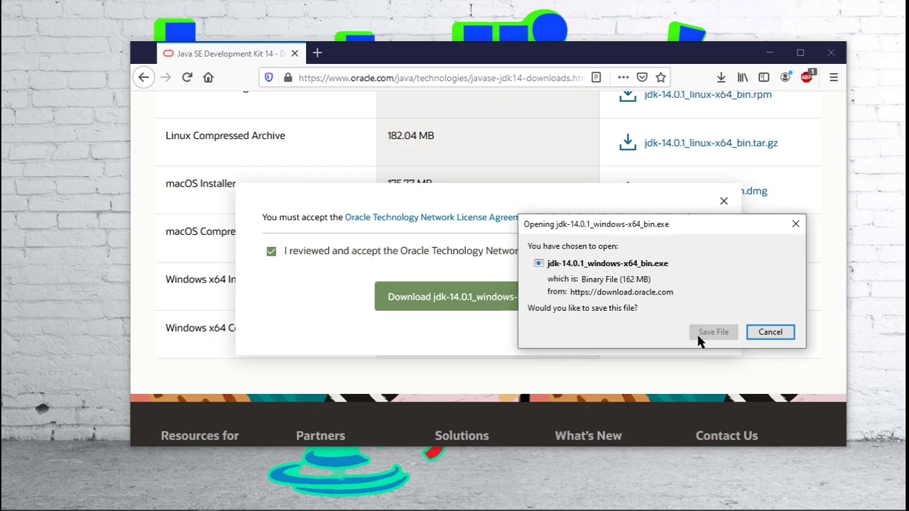
left_click(701, 333)
left_click(721, 77)
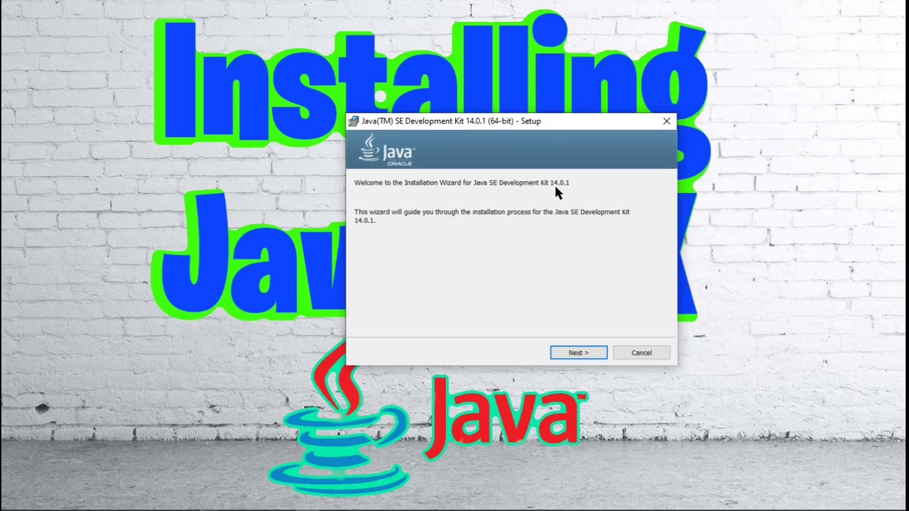
Step: Advance the JDK 14.0.1 Setup wizard past its welcome page and shift its window left
left_click(574, 353)
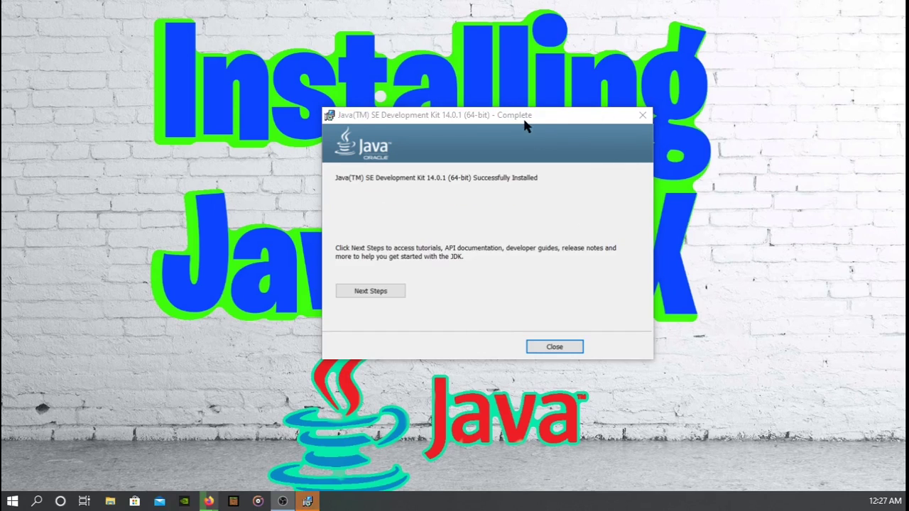
left_click_drag(526, 125, 496, 124)
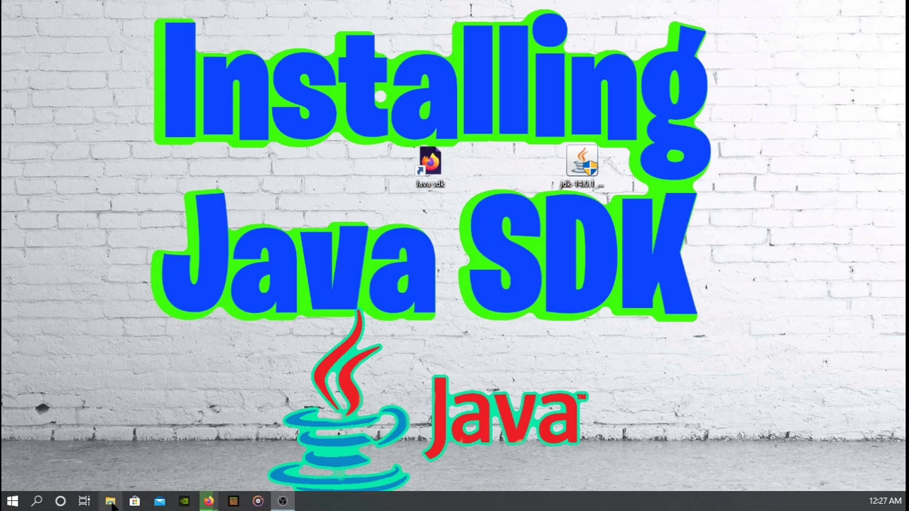
Step: Browse in File Explorer to the C:\Program Files\Java folder
left_click(112, 503)
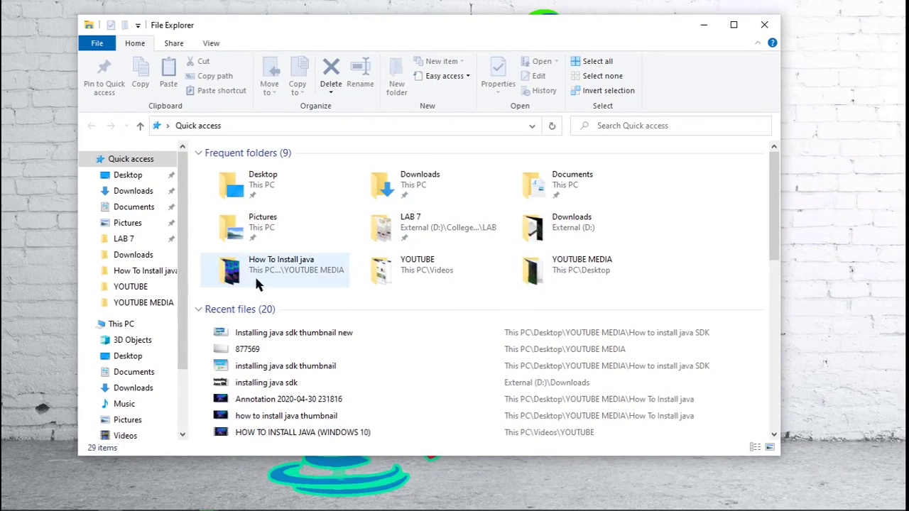
left_click(142, 325)
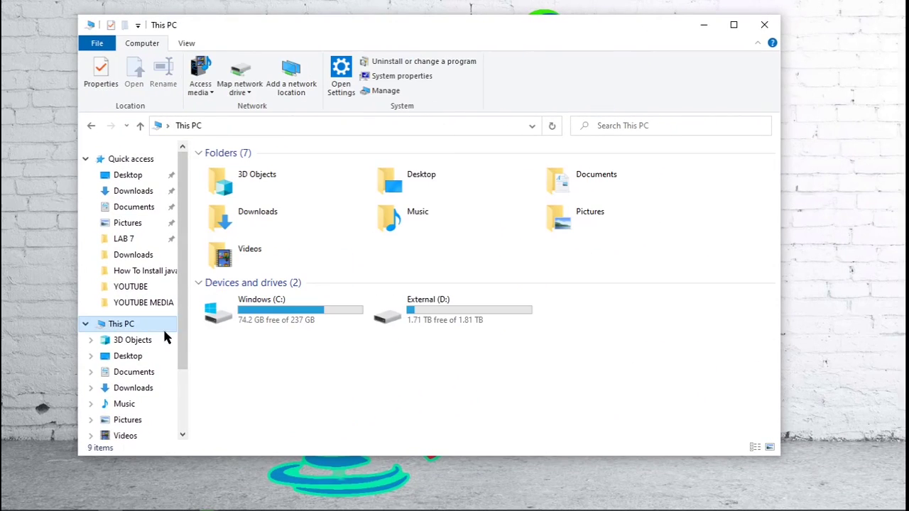
double_click(293, 317)
double_click(256, 238)
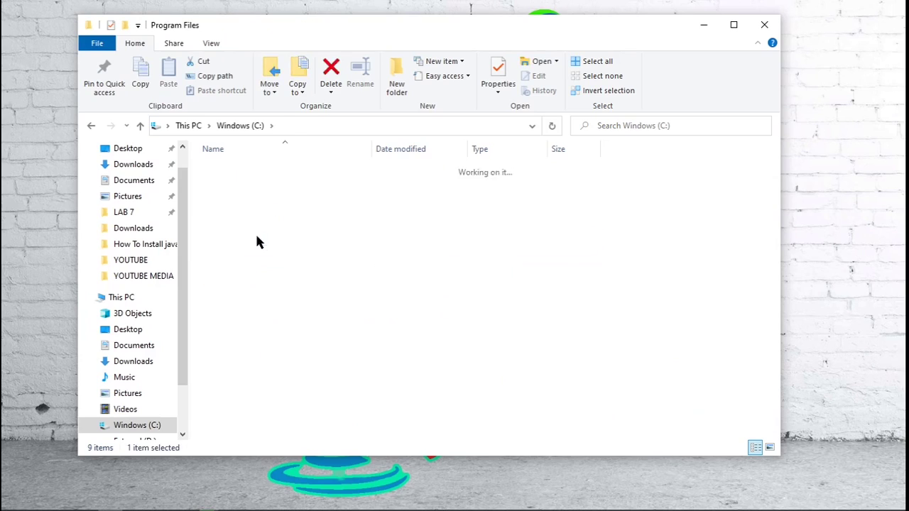
scroll(256, 239, "down", 1)
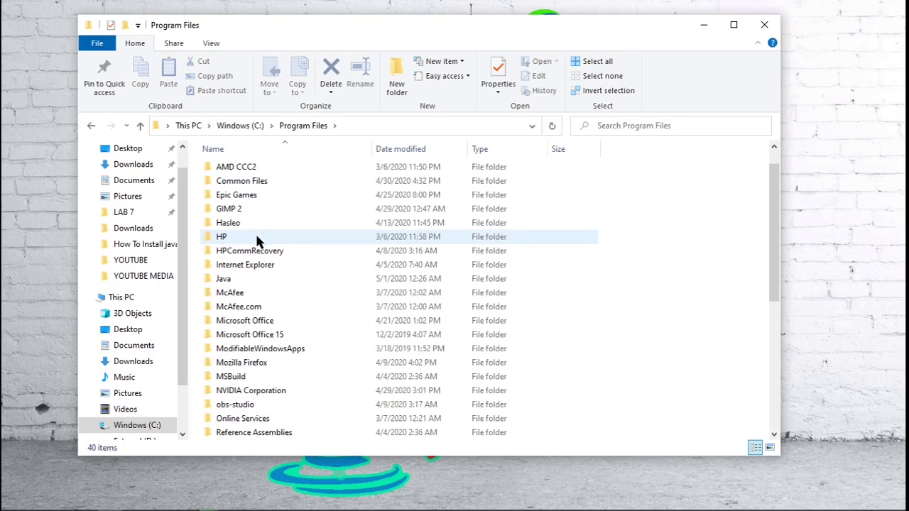
double_click(254, 280)
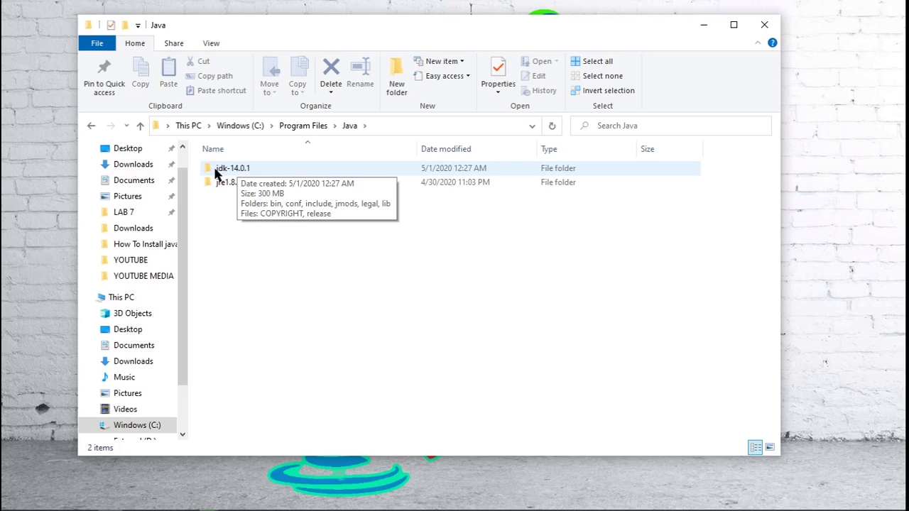
Step: Open the jdk-14.0.1 folder and then its bin subfolder
left_click(260, 167)
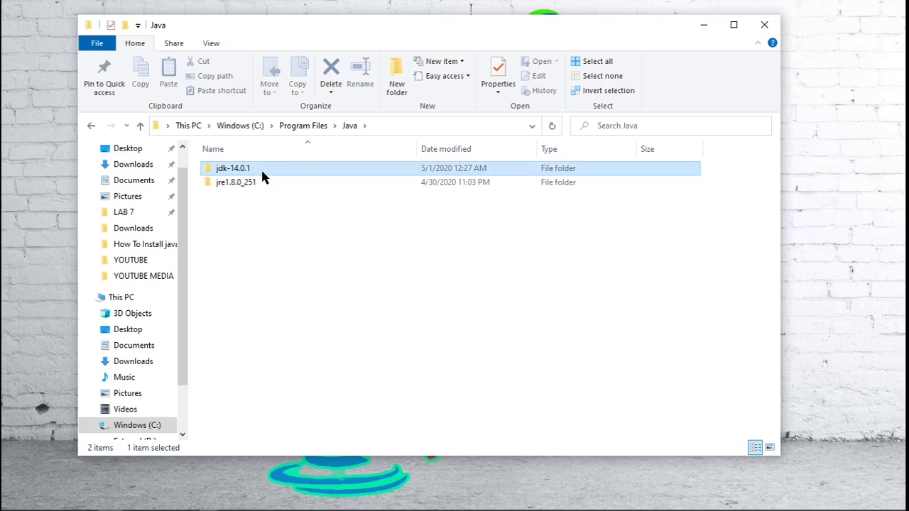
left_click(261, 167)
key("Return")
double_click(241, 170)
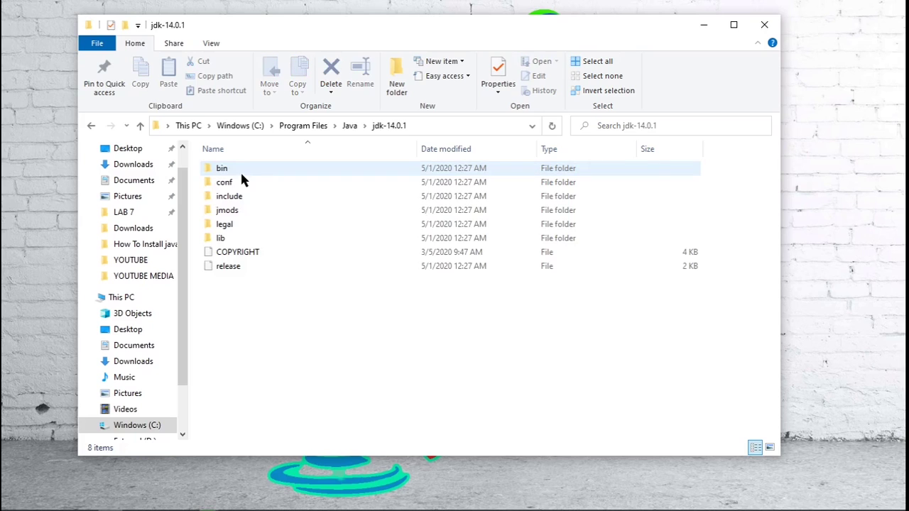
double_click(255, 168)
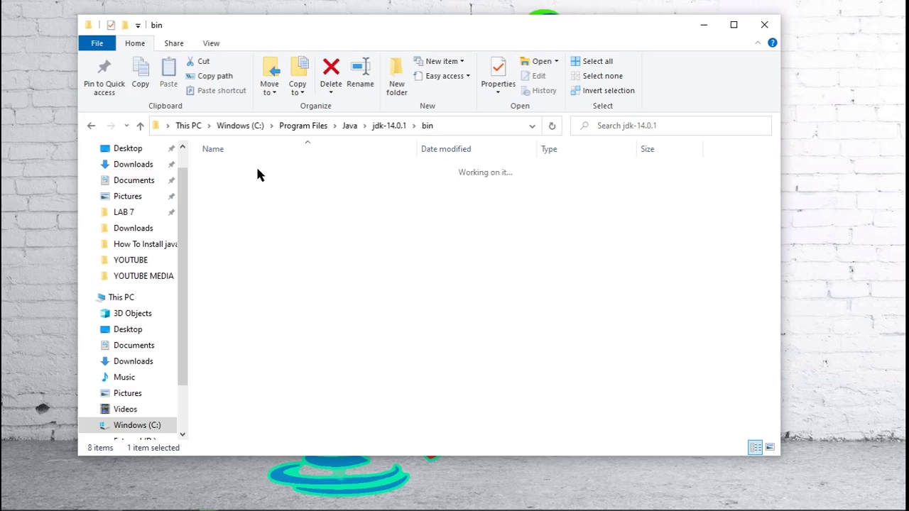
scroll(376, 263, "down", 20)
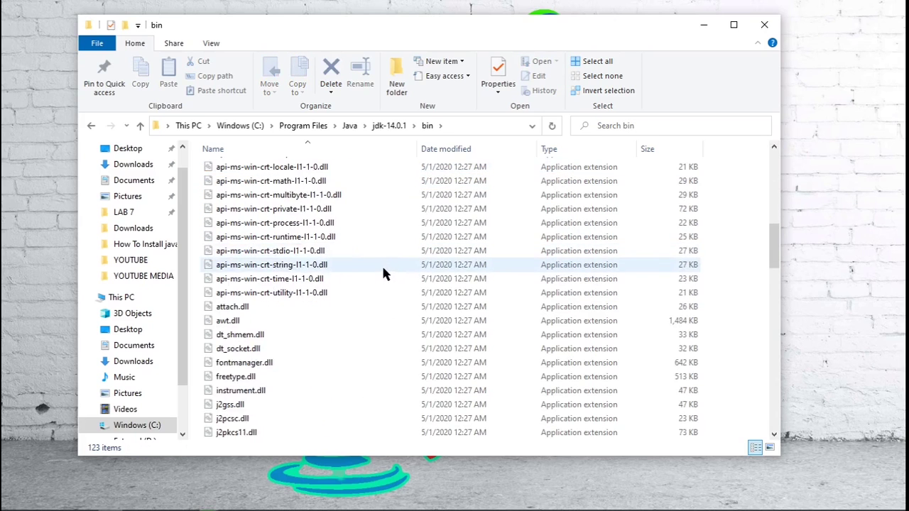
scroll(393, 272, "down", 9)
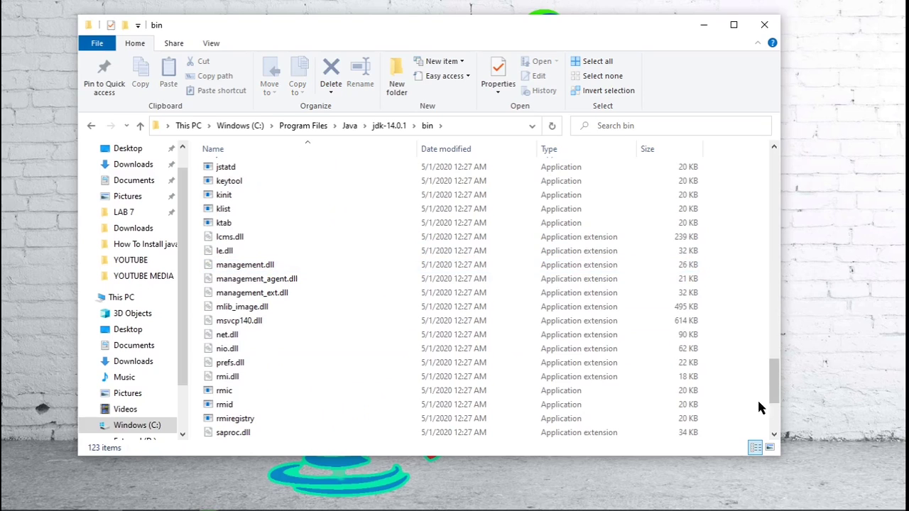
Step: Copy the path C:\Program Files\Java\jdk-14.0.1\bin from the address bar
left_click_drag(775, 387, 792, 145)
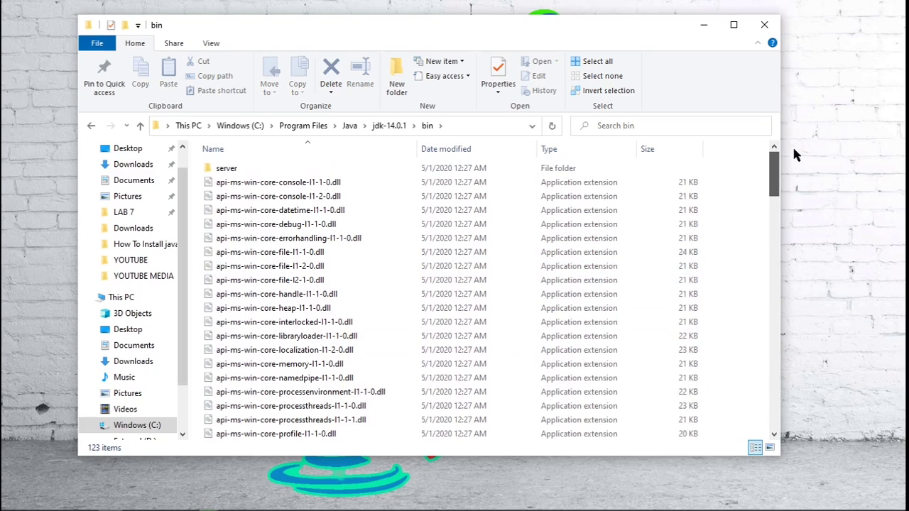
left_click(467, 125)
right_click(350, 120)
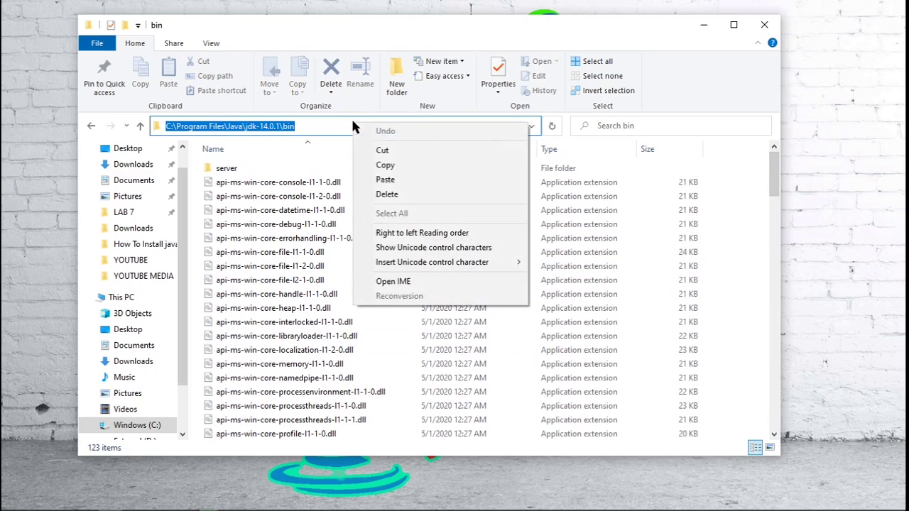
left_click(378, 164)
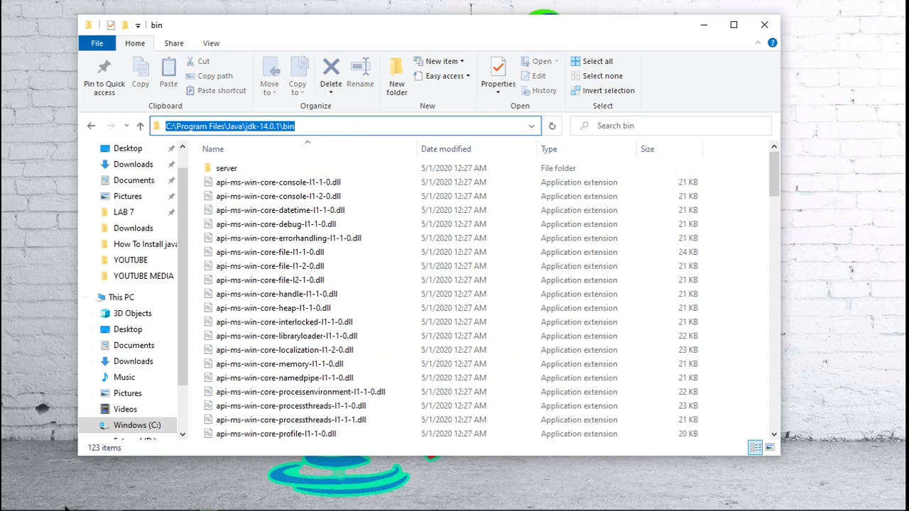
key("super+x")
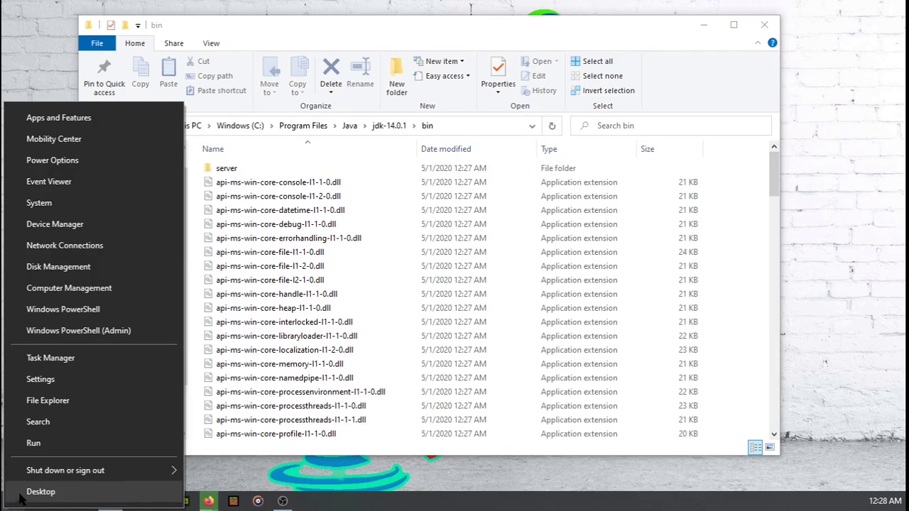
Step: Search Settings for 'edit the system' and open Edit the system environment variables
left_click(56, 382)
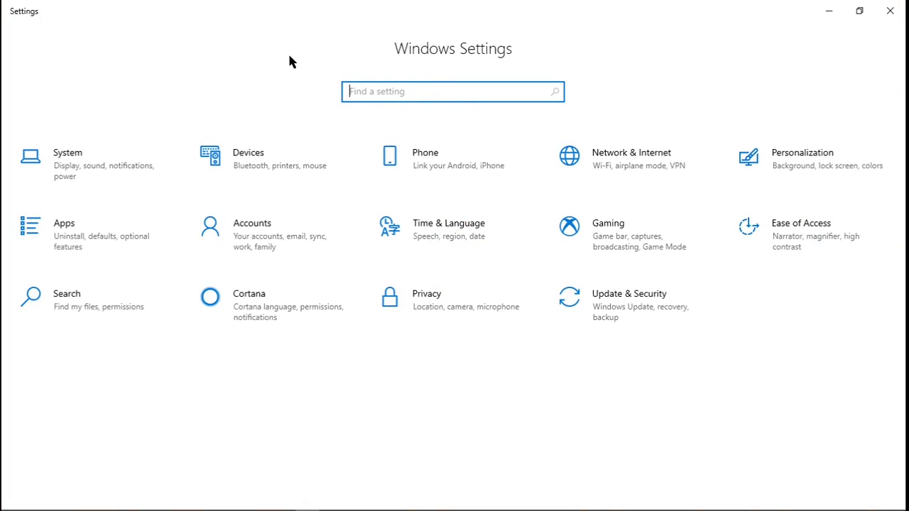
left_click(96, 157)
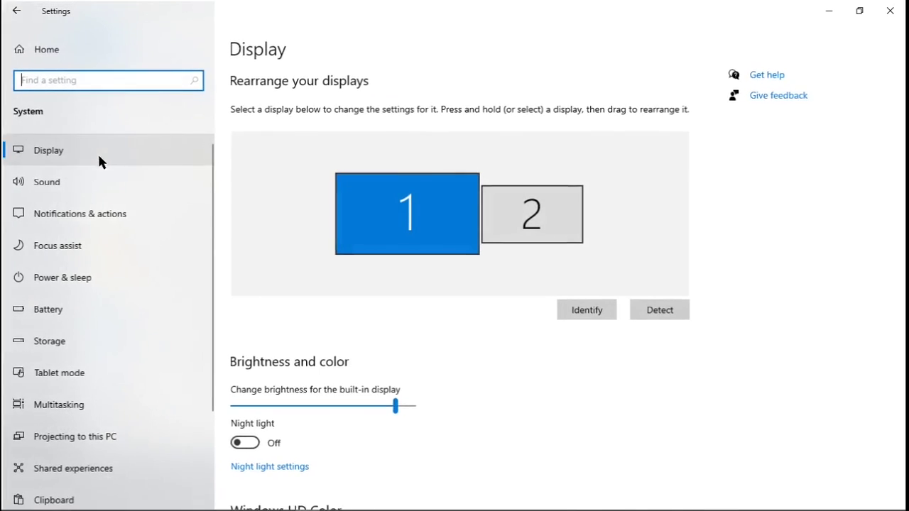
left_click(103, 71)
type("e")
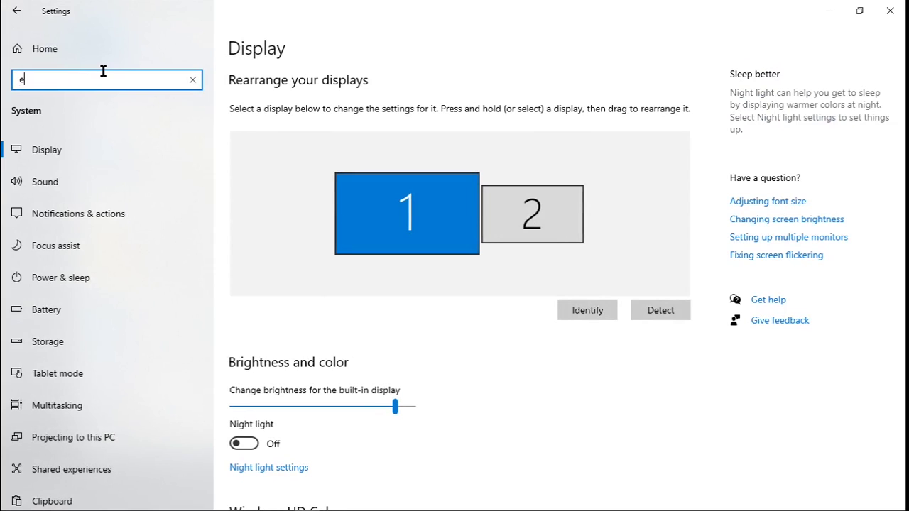
type("dit the system")
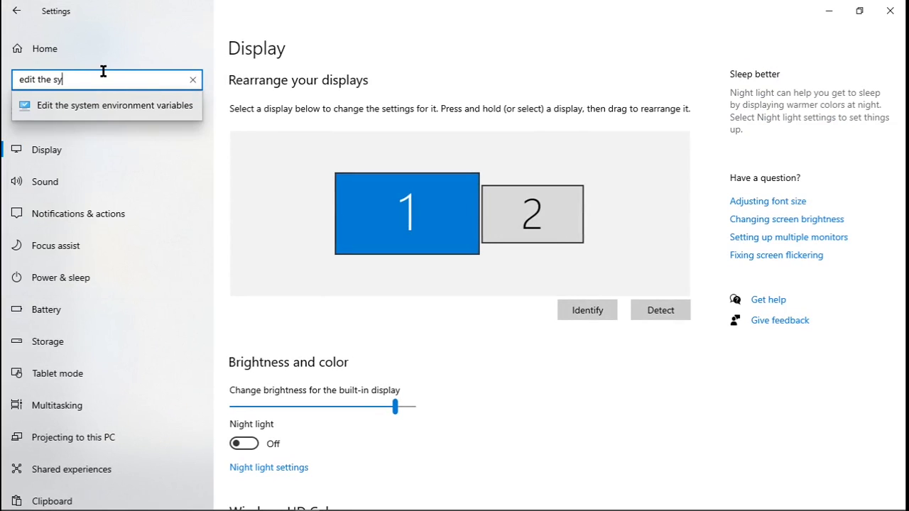
left_click(118, 105)
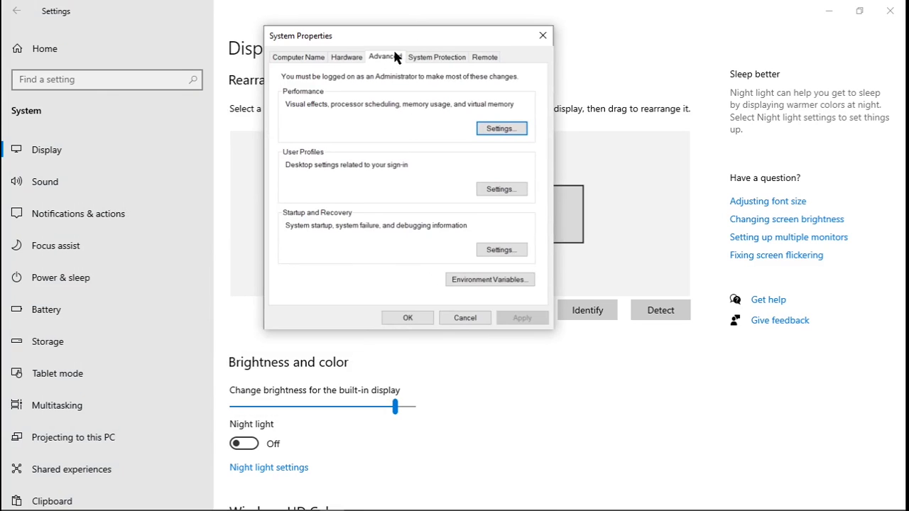
Step: Append C:\Program Files\Java\jdk-14.0.1\bin as a new system Path entry and confirm all dialogs
left_click(469, 281)
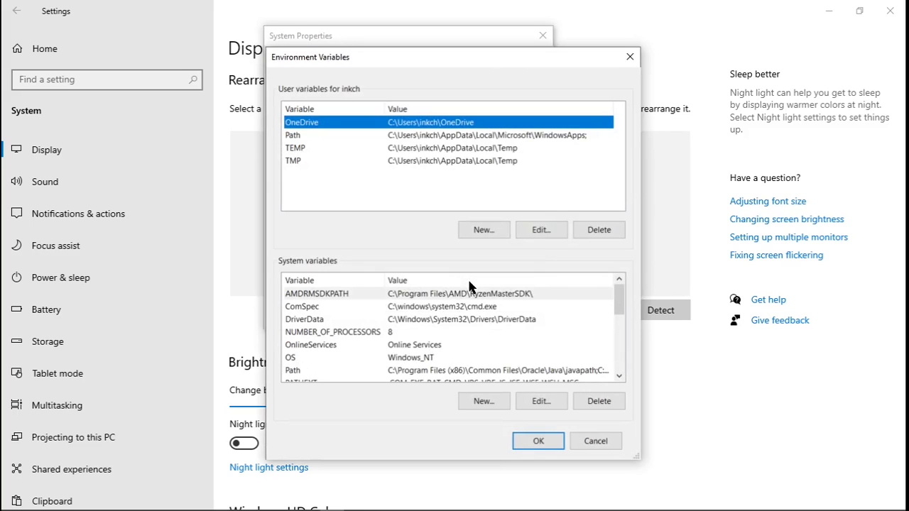
left_click(294, 374)
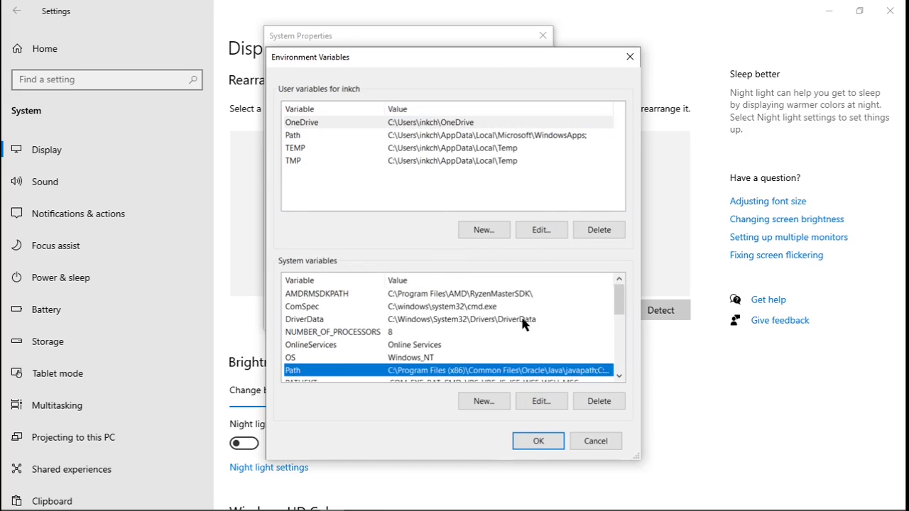
scroll(527, 297, "down", 1)
left_click(541, 401)
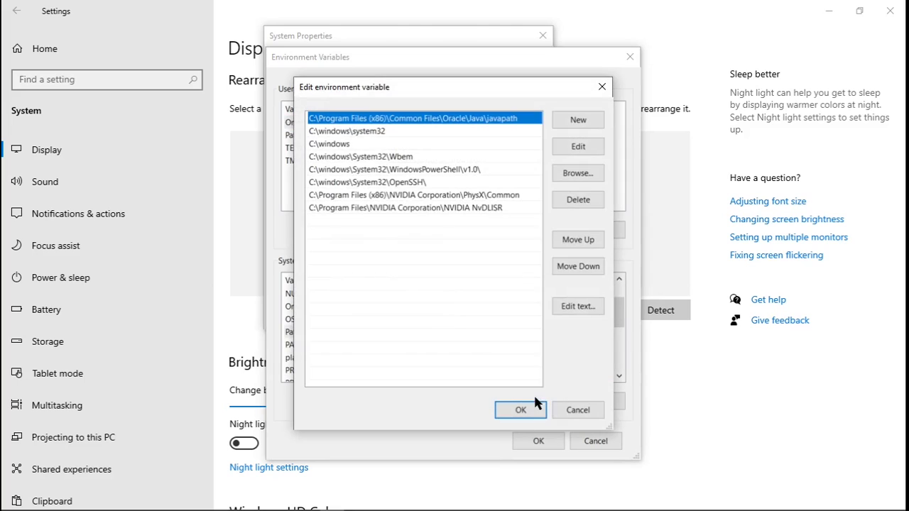
left_click(394, 223)
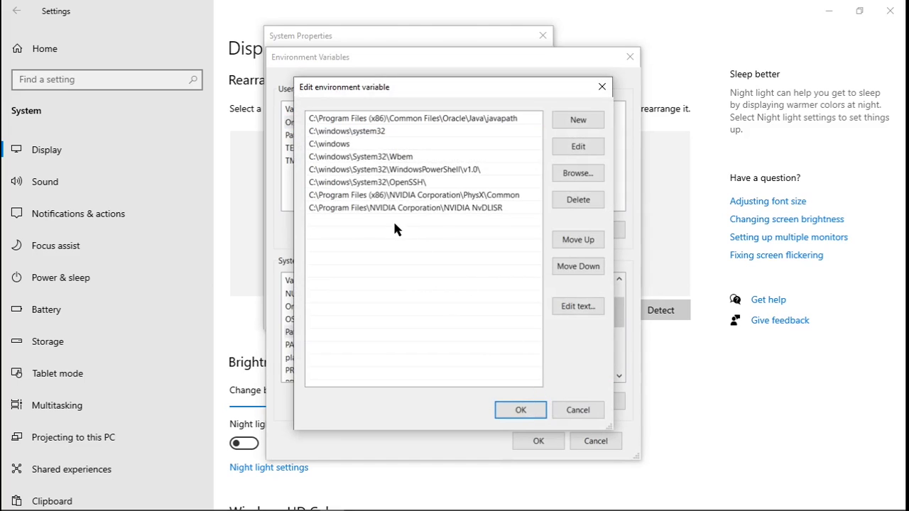
double_click(338, 227)
right_click(321, 217)
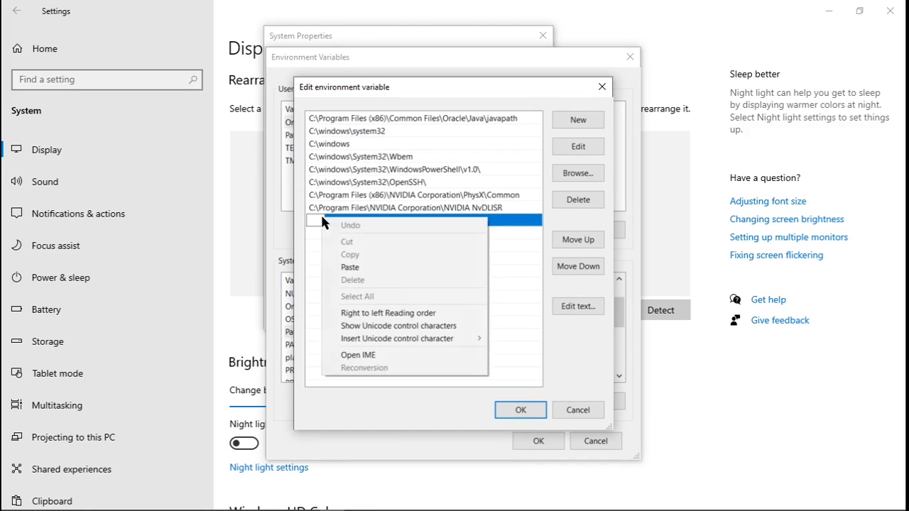
left_click(349, 268)
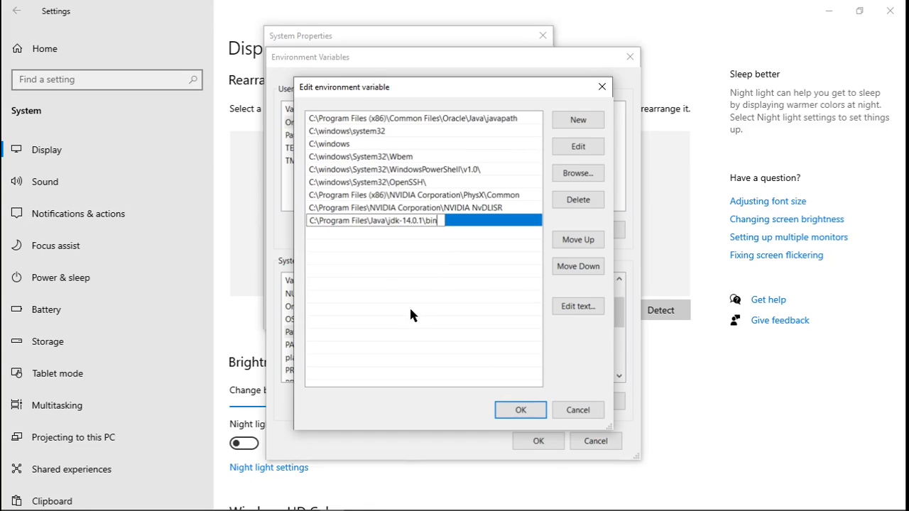
left_click(540, 404)
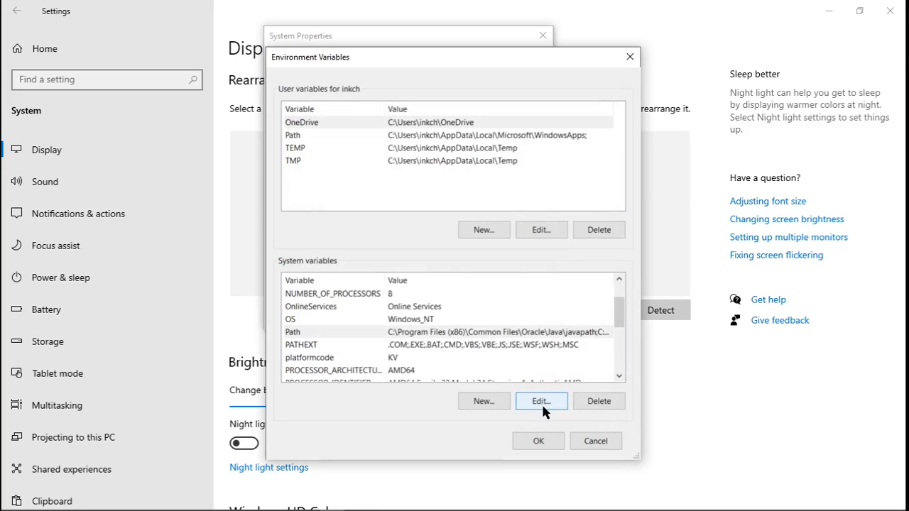
left_click(537, 441)
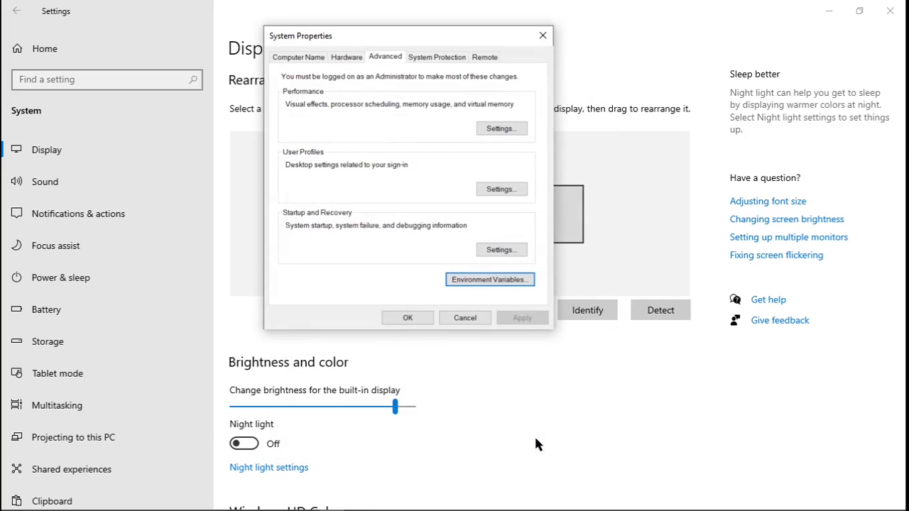
left_click(408, 318)
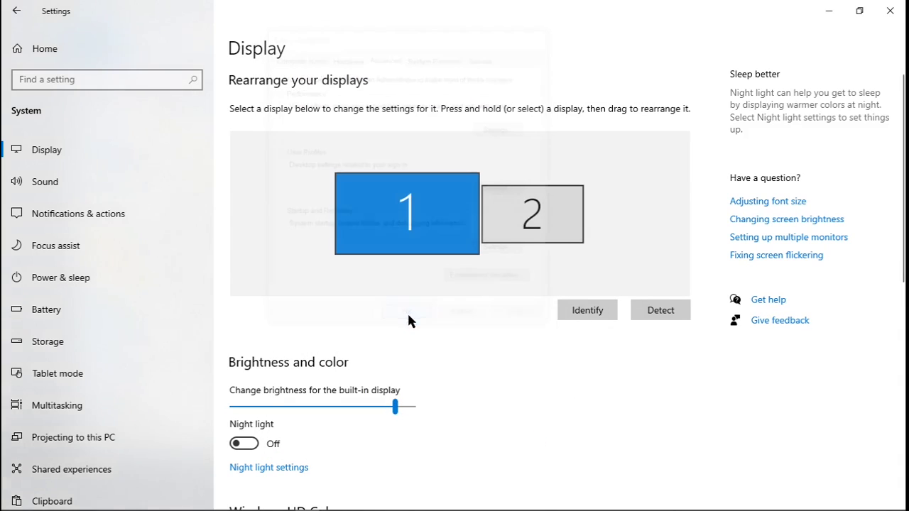
Step: Close the Windows Settings window
left_click(888, 10)
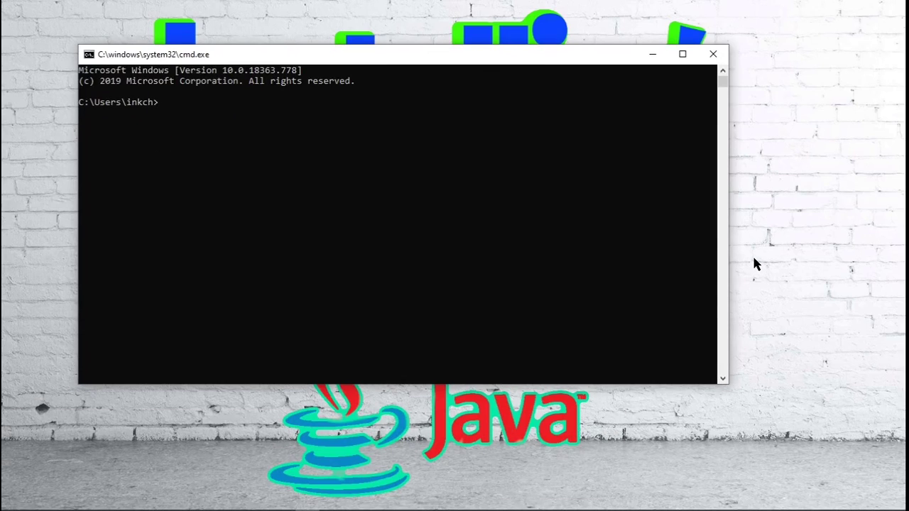
Step: Run javac -version and select the resulting 'javac 14.0.1' output line
type("javac -version")
key("Return")
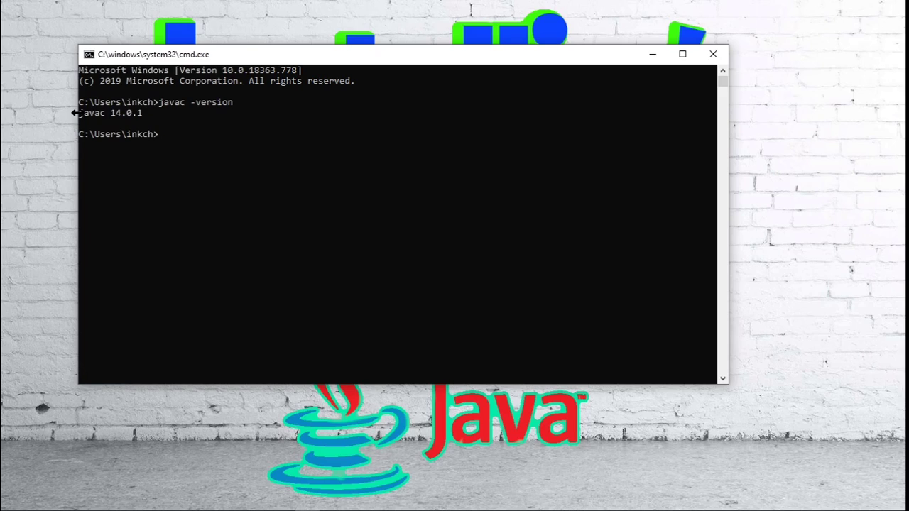
left_click_drag(79, 112, 685, 117)
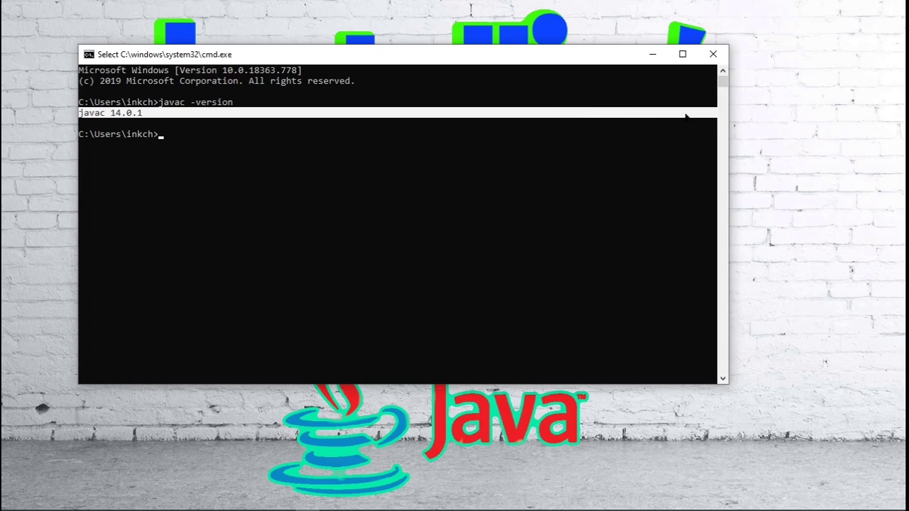